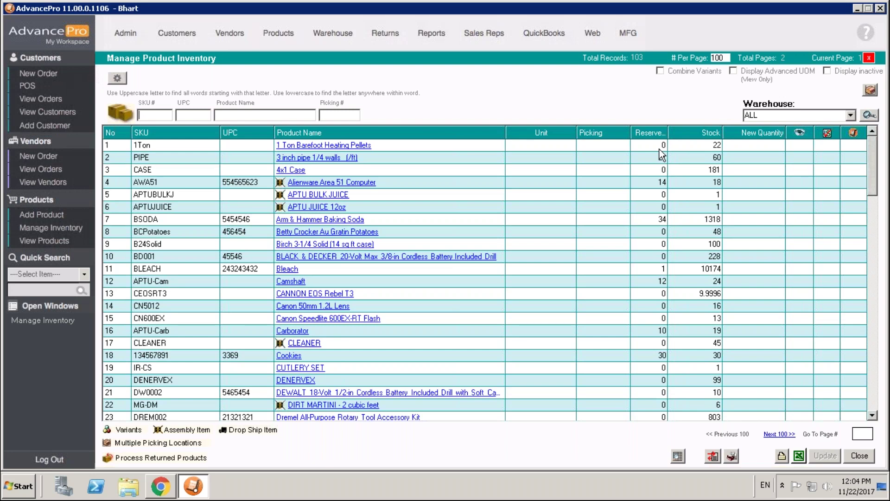
Examine the reserved and stock quantities of the Alienware Area 51 Computer (AWA51) in the product inventory
left_click(694, 184)
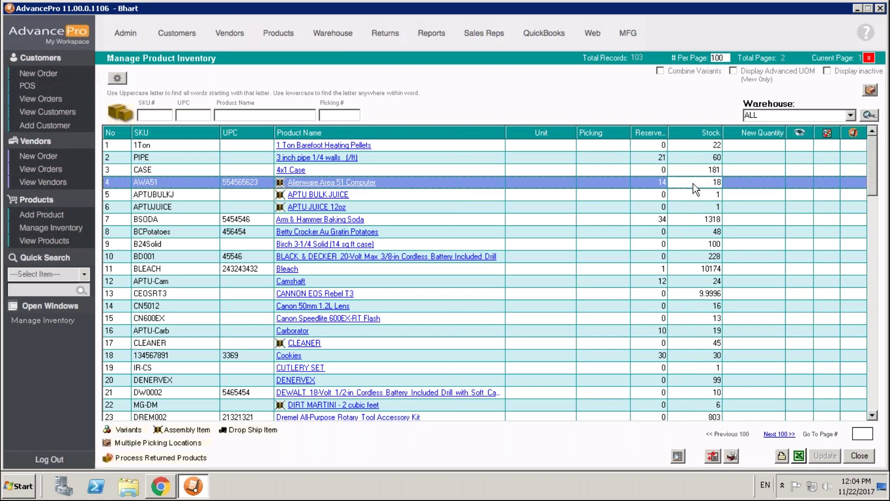
left_click(661, 183)
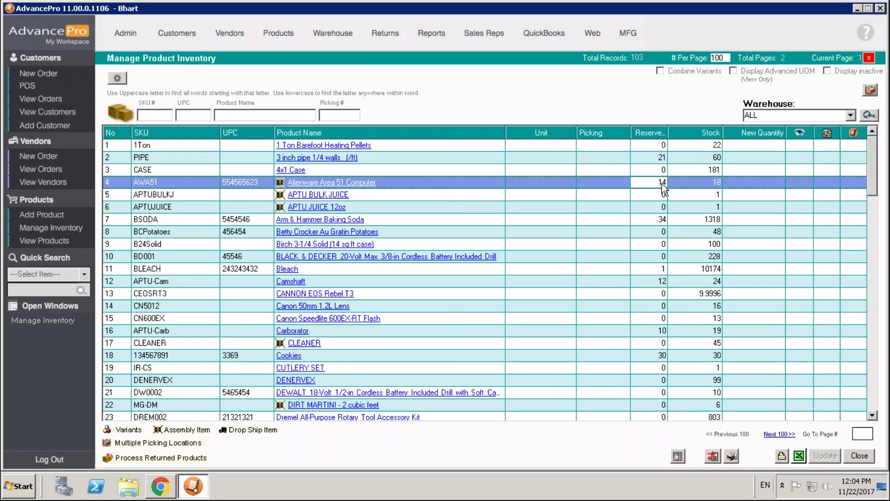
left_click(686, 182)
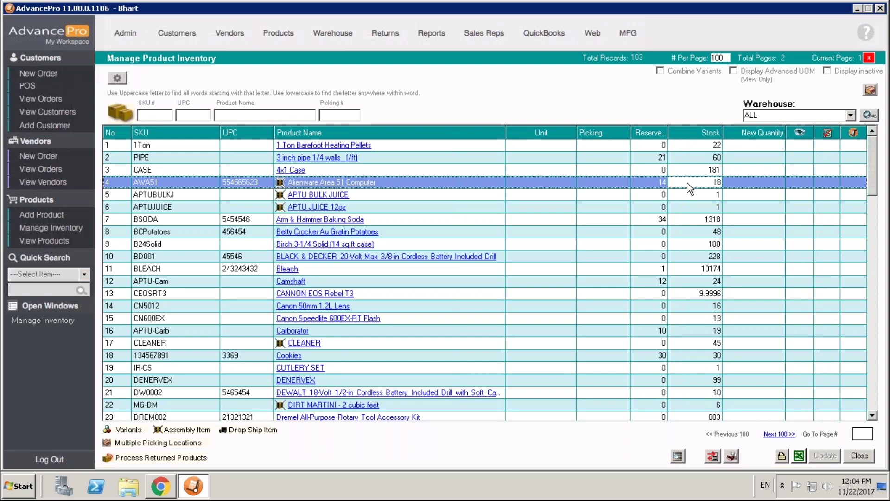
left_click(658, 183)
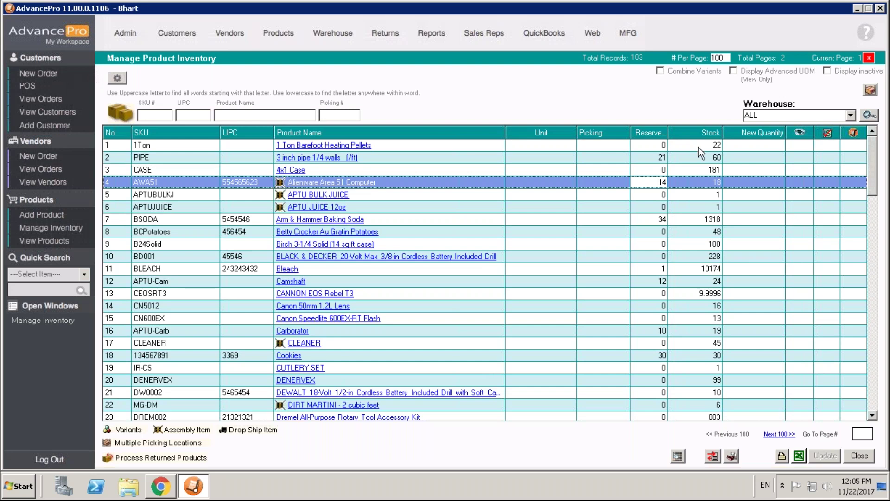
Start a new customer order for Demo Customer1 and proceed to its order details
left_click(39, 75)
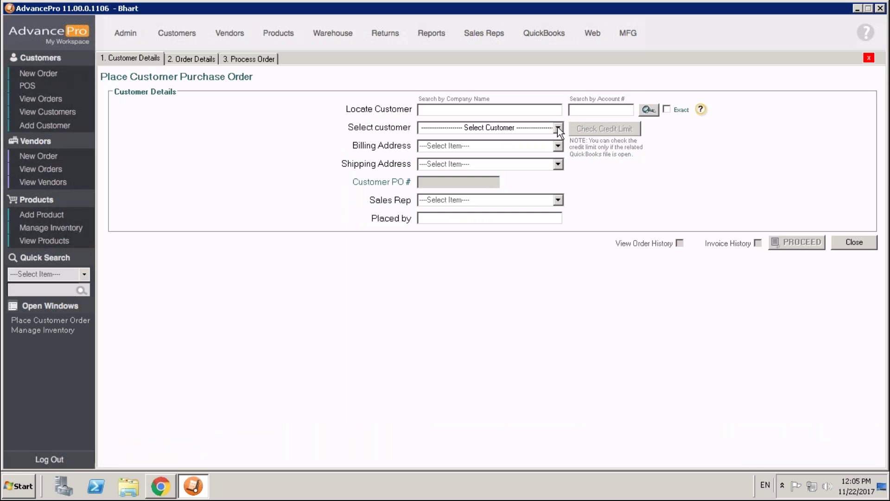
left_click(558, 128)
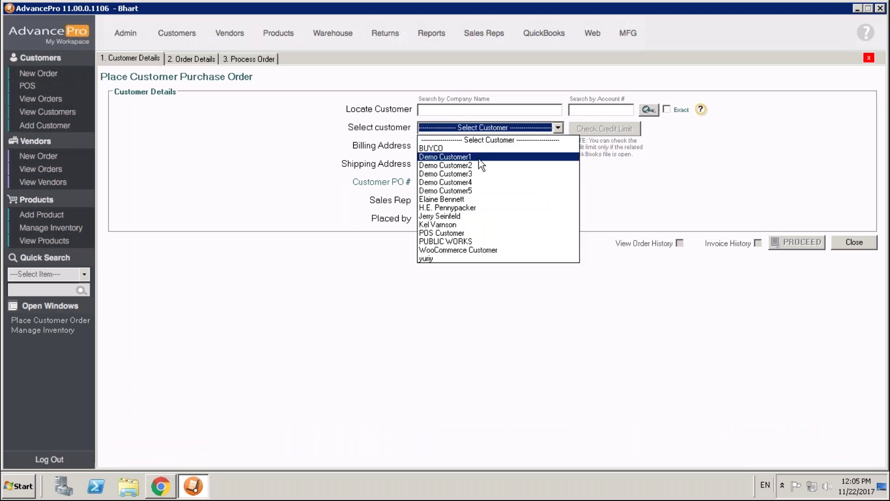
left_click(479, 159)
left_click(787, 240)
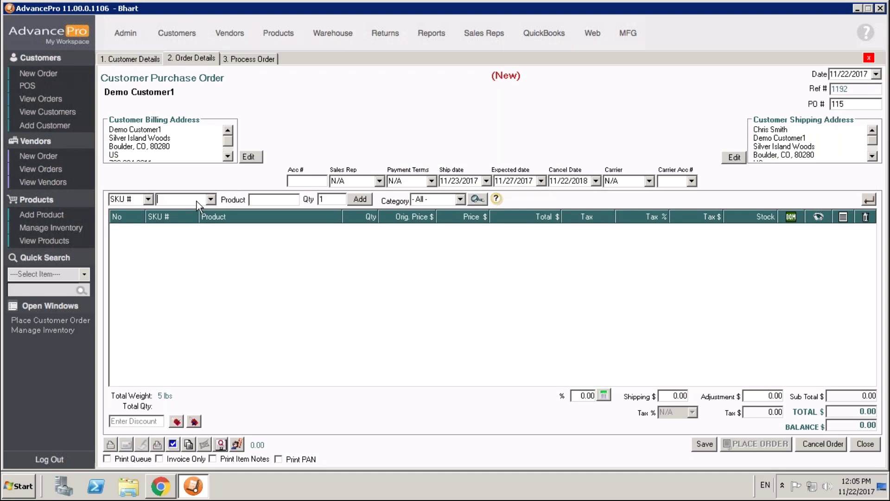
Add one DREM001 to the customer order, save it and place the order
type("drem001")
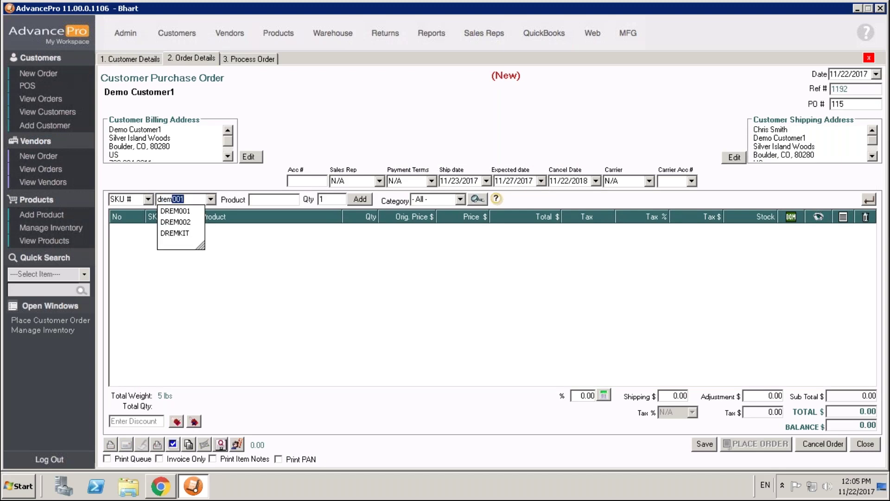
key("Return")
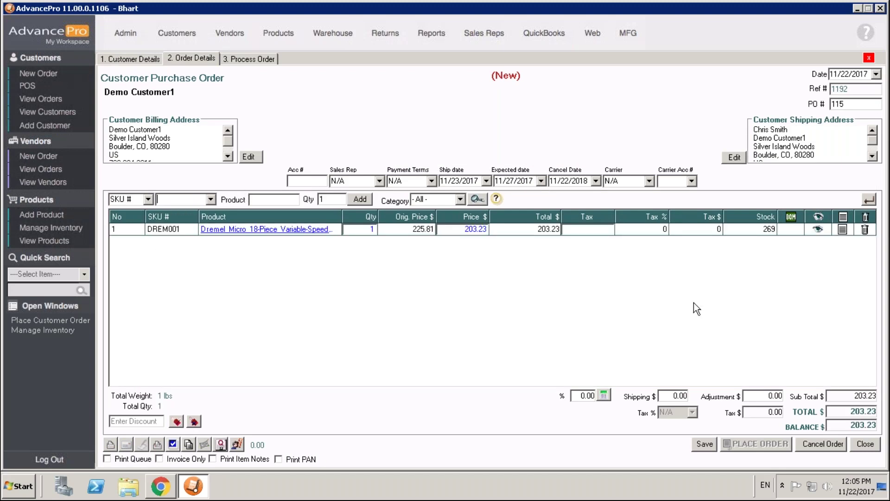
left_click(694, 445)
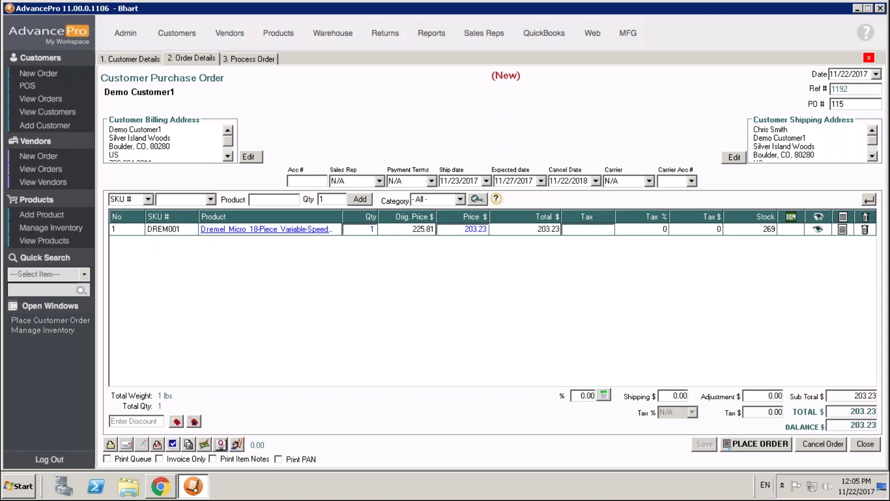
left_click(756, 444)
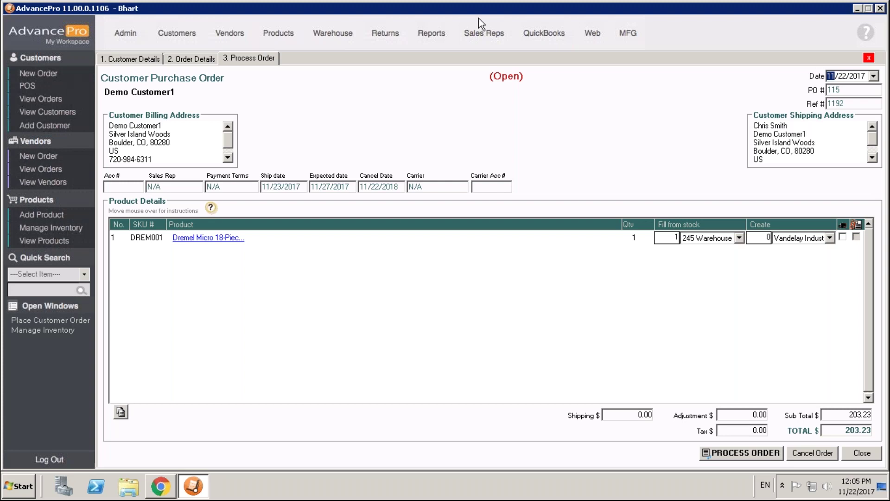
Start a new manufacturing work order for assembly item AWA51
left_click(624, 35)
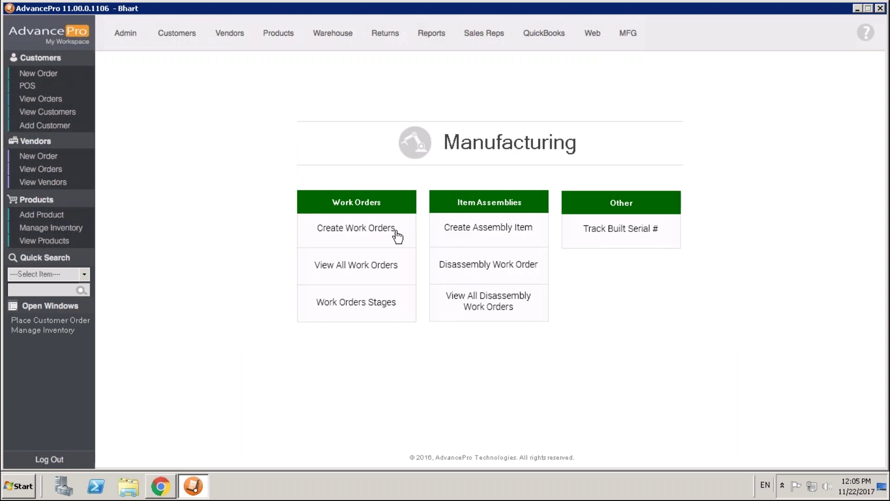
left_click(397, 237)
left_click(597, 140)
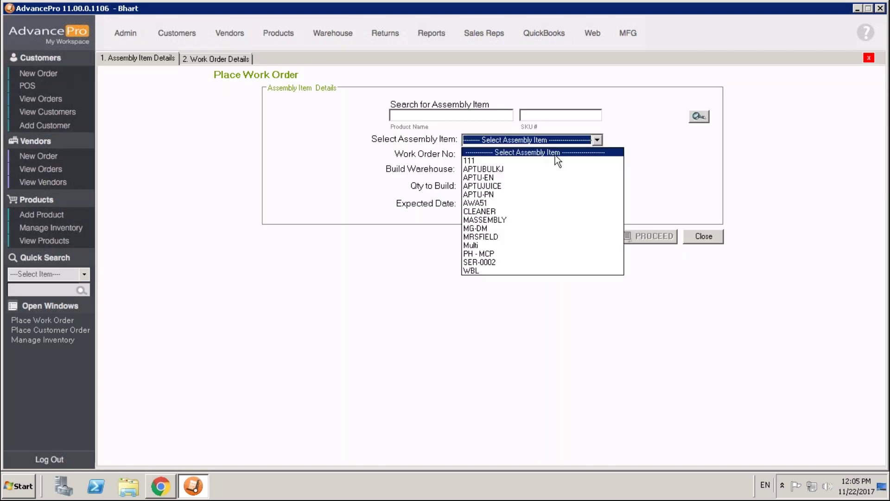
left_click(529, 212)
Choose the build warehouse, set the quantity to build to 1, proceed to the work order details and save the work order
left_click(588, 170)
left_click(496, 190)
left_click(495, 185)
type("1")
left_click(642, 236)
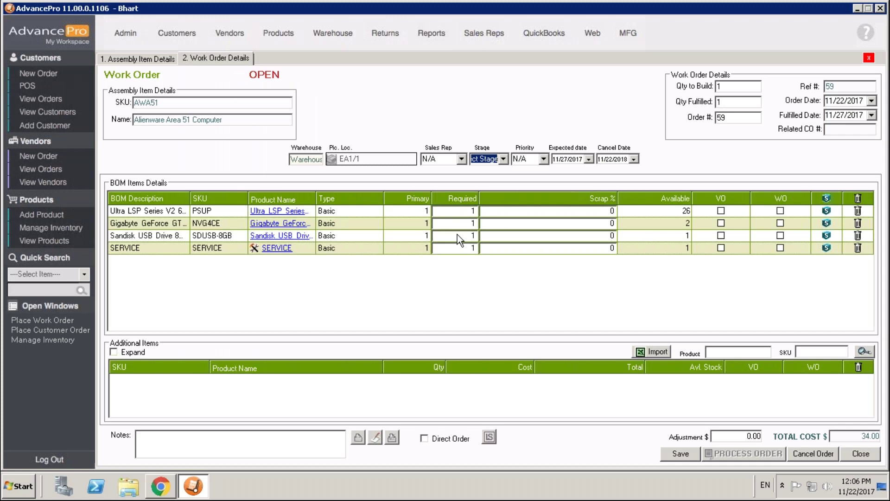
left_click(686, 458)
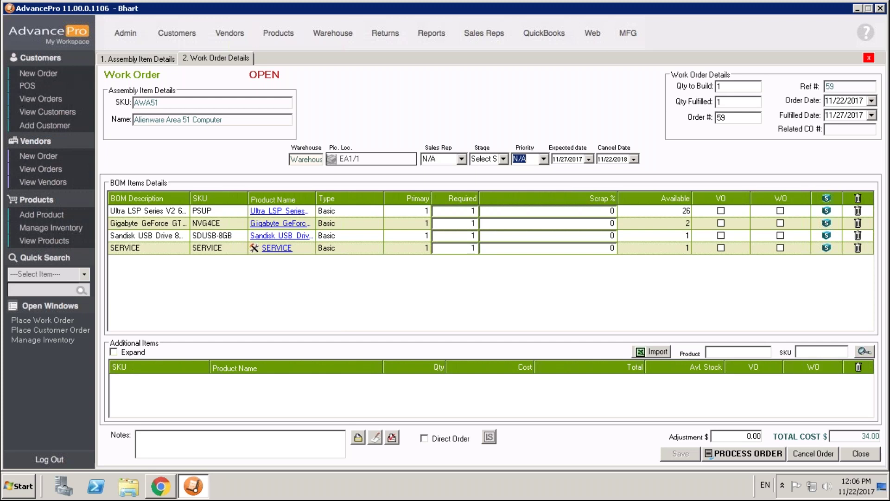
Start a new vendor return and find the returnable products of Vandelay Industries in Warehouse 1
left_click(393, 35)
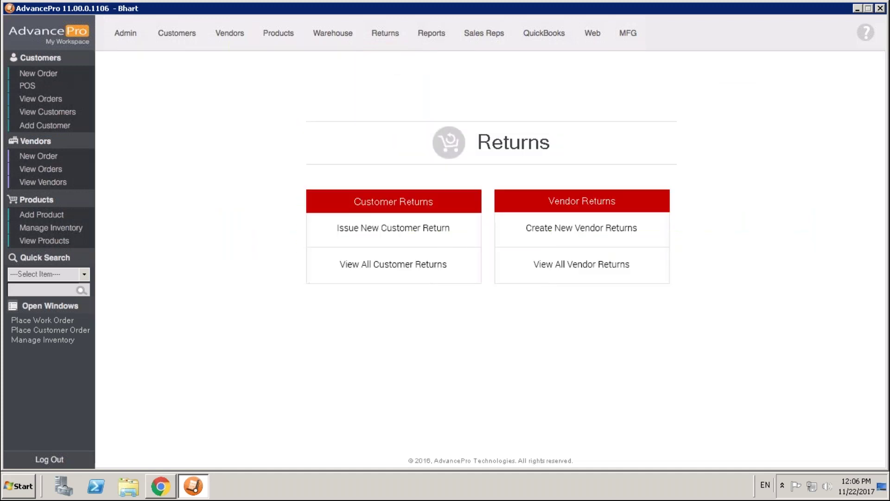
left_click(523, 236)
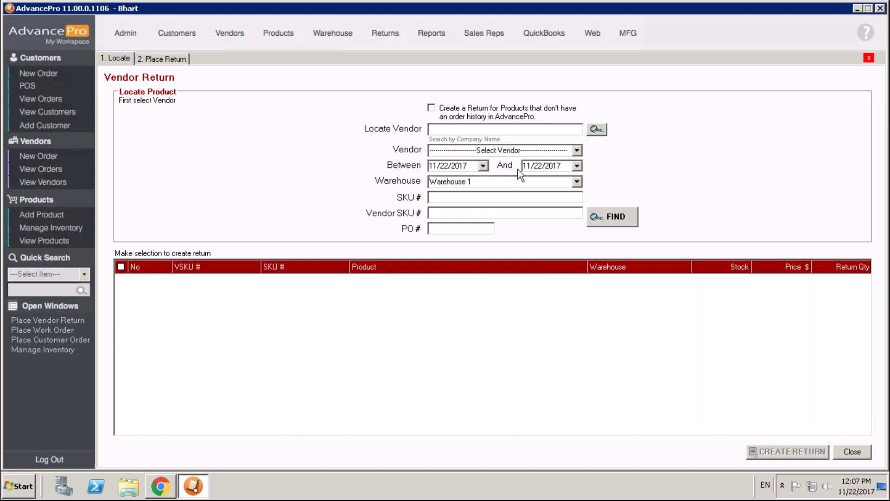
left_click(577, 150)
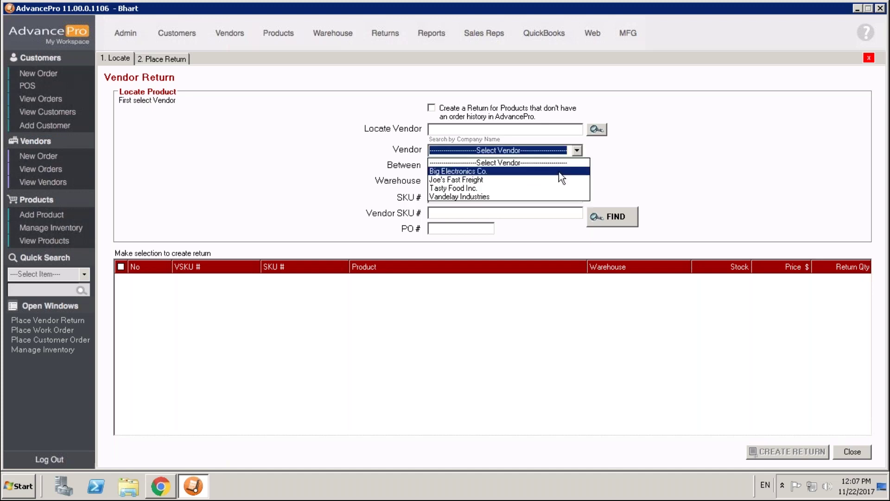
left_click(550, 197)
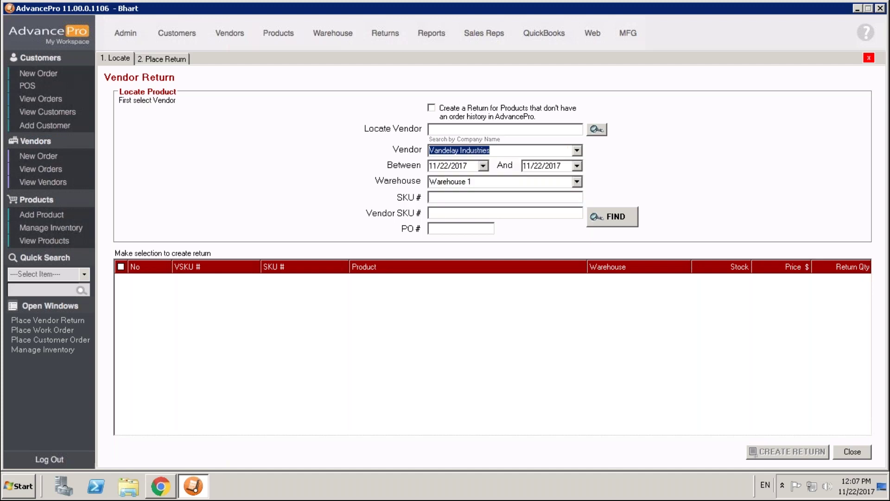
left_click(610, 217)
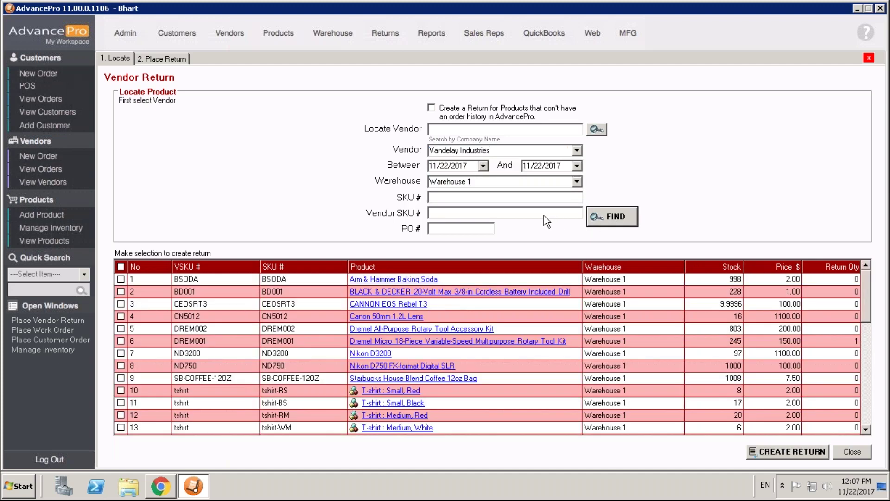
Create a vendor return for Arm & Hammer Baking Soda (BSODA) and try to save it
left_click(121, 279)
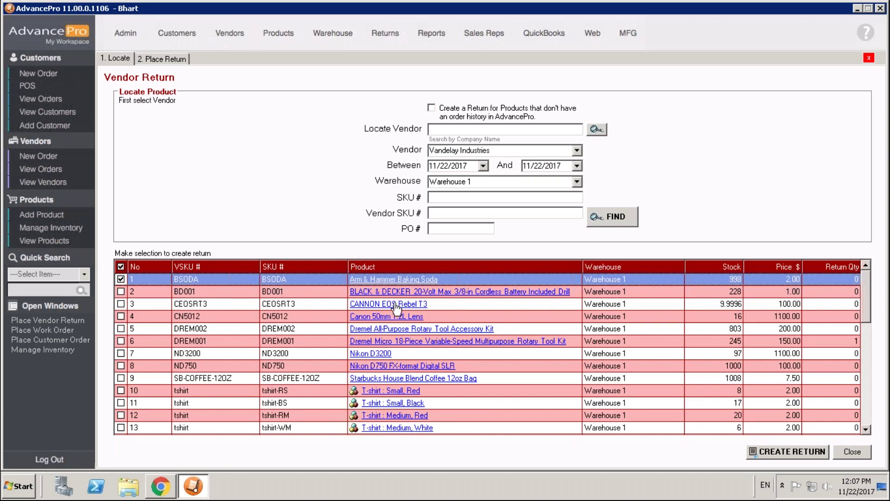
left_click(786, 455)
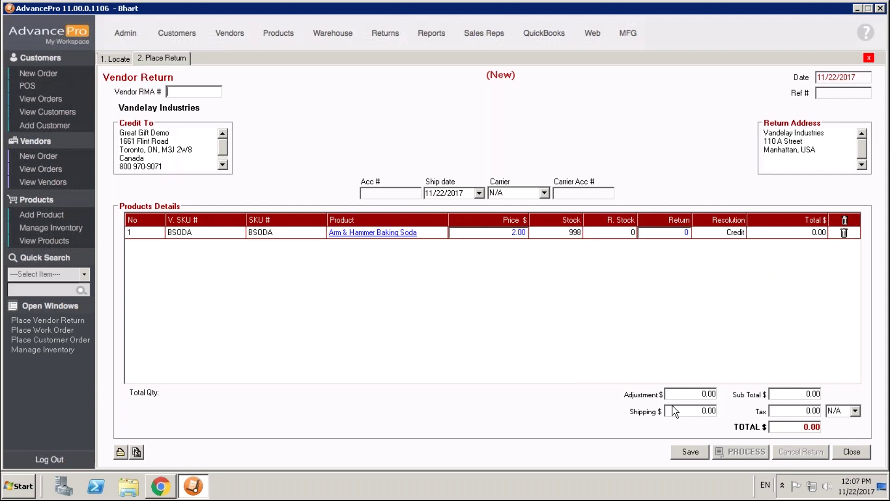
left_click(690, 452)
left_click(472, 275)
Enter the vendor RMA number on the return and try to save it again
left_click(195, 91)
type("2131")
left_click(689, 451)
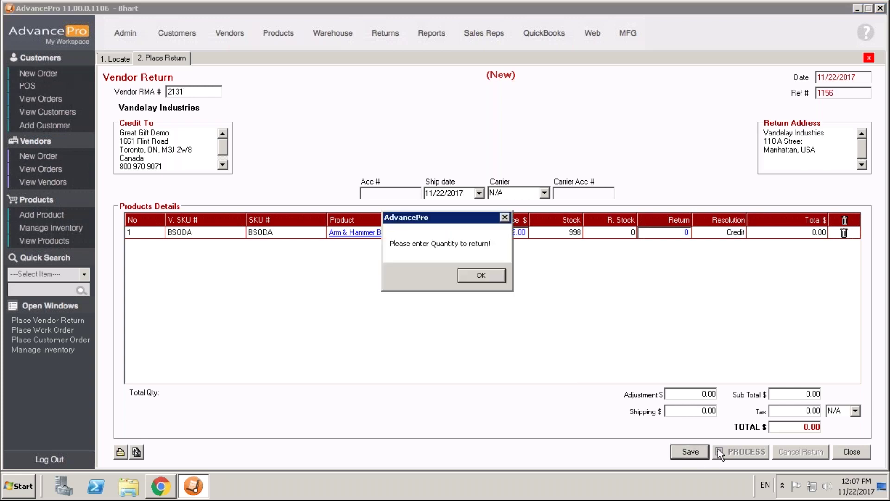
key("Return")
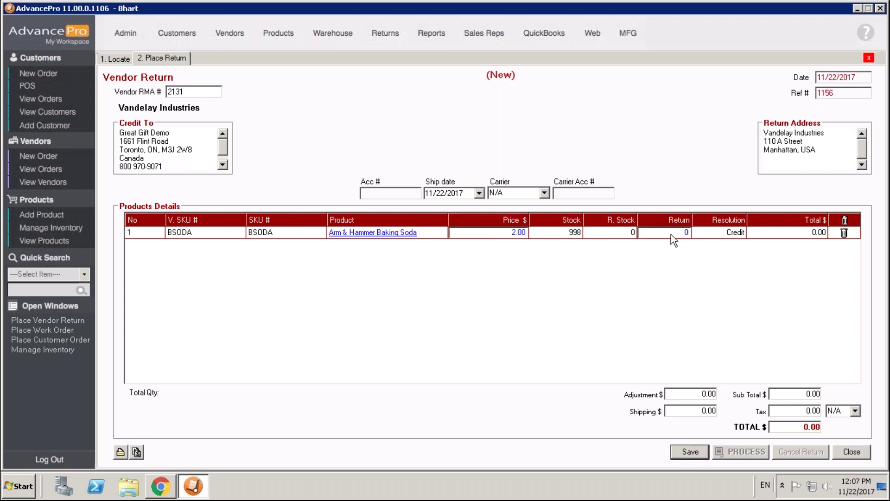
Set the baking soda's return quantity to 1, then save and process the vendor return
left_click(671, 234)
type("1")
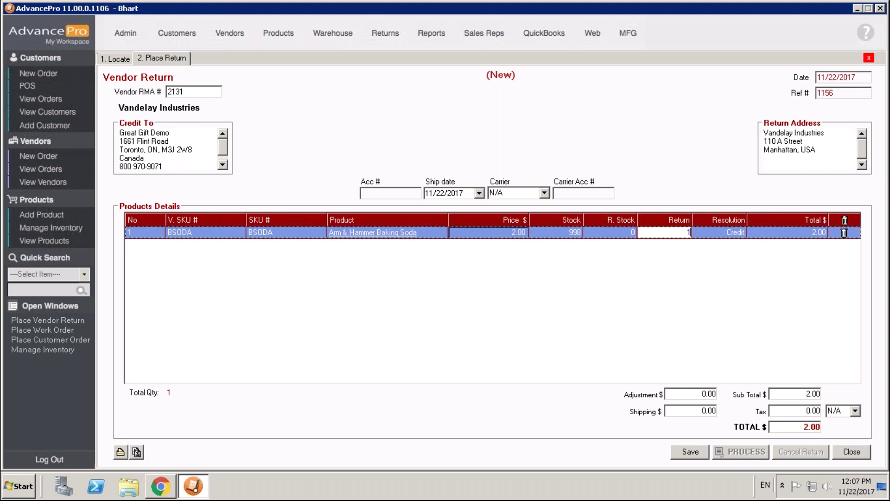
left_click(689, 452)
left_click(730, 448)
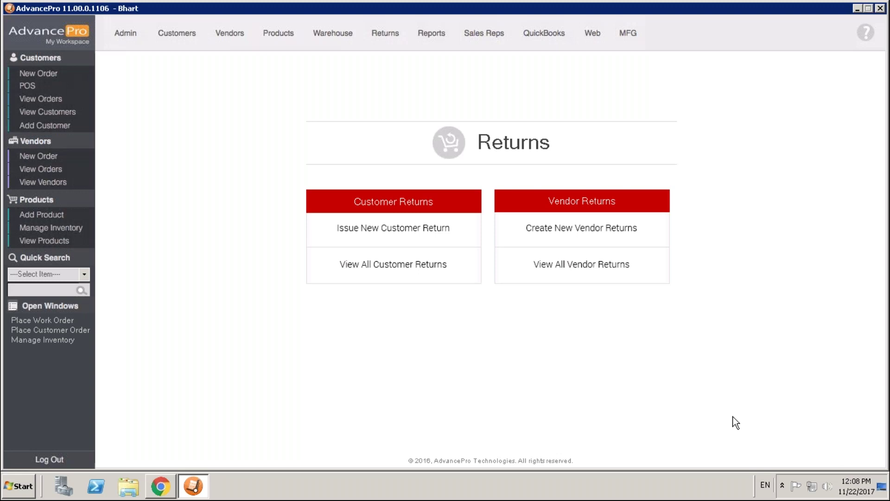
List the warehouse's customer orders to pick and open the second order
left_click(334, 35)
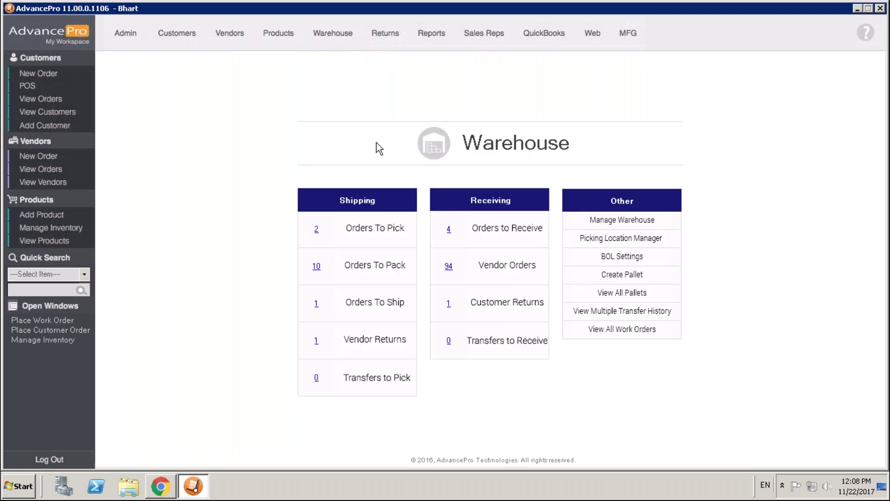
left_click(316, 229)
left_click(155, 154)
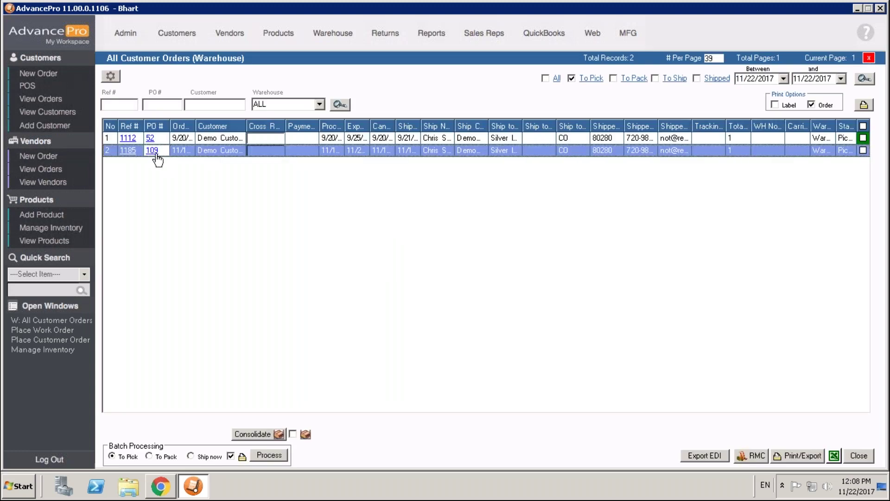
left_click(153, 151)
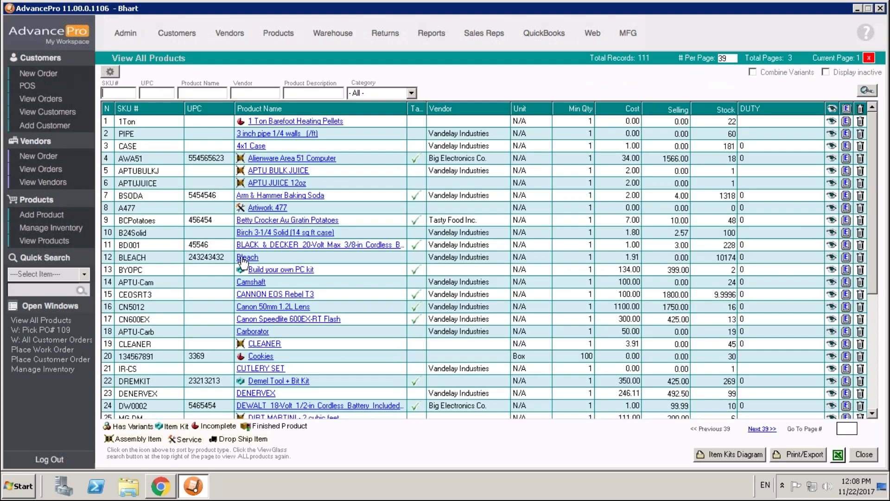
Find DREM001 in the list of all products, check its back-orders and close its product record
left_click(872, 413)
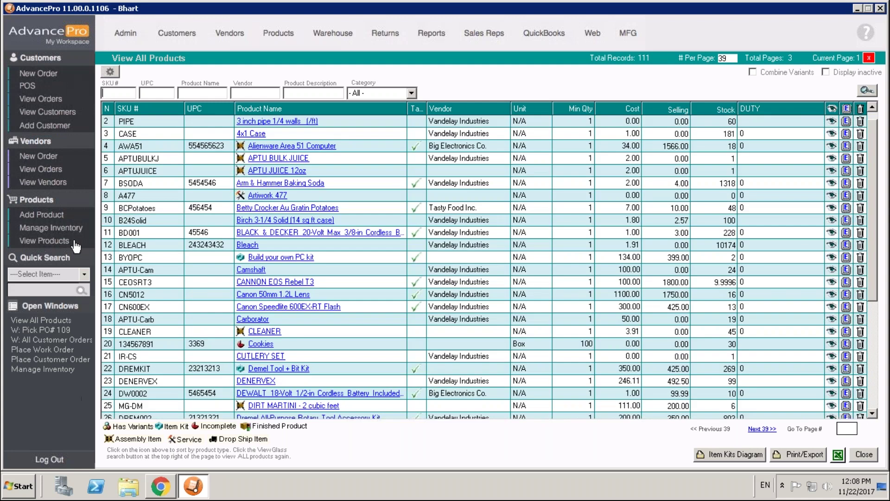
left_click(872, 414)
left_click(872, 414)
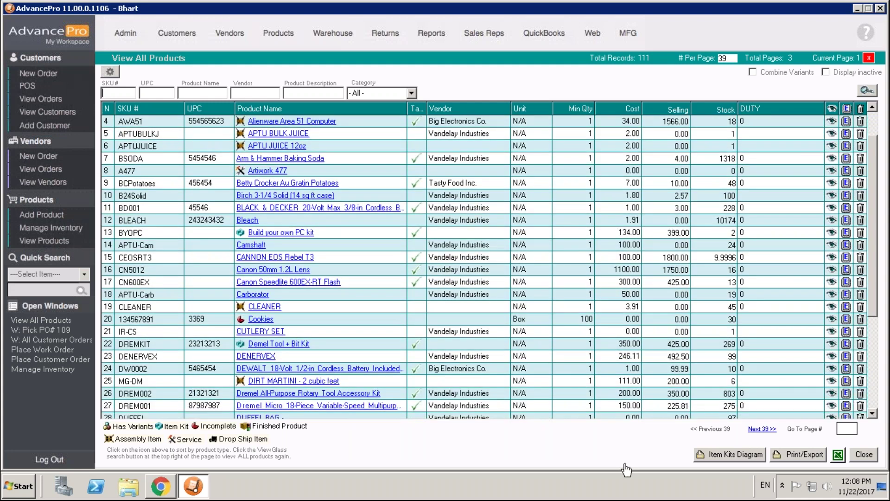
left_click(846, 406)
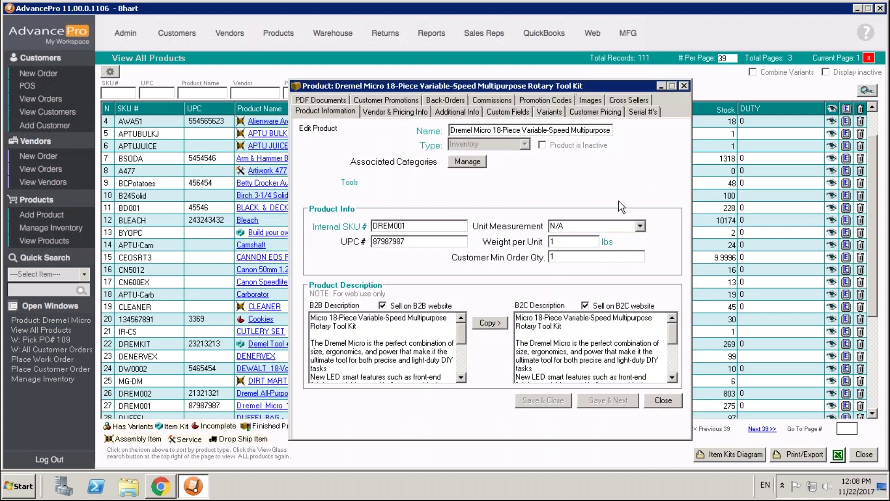
left_click(436, 102)
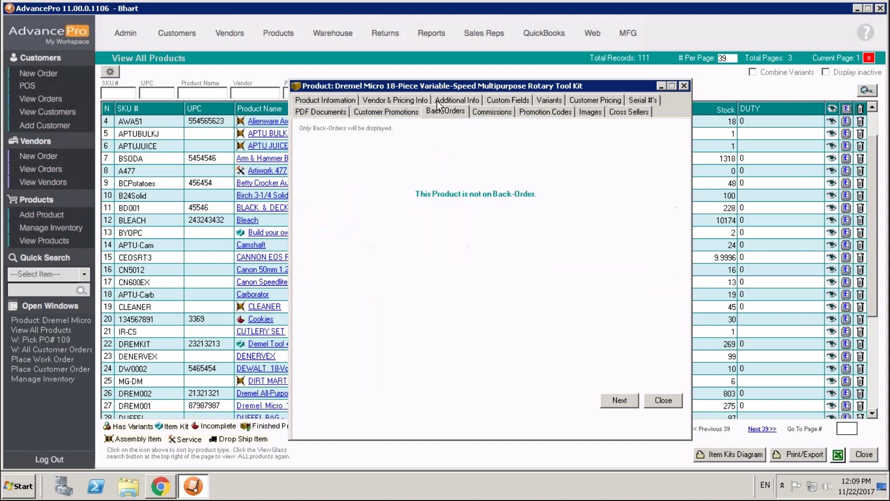
left_click(661, 402)
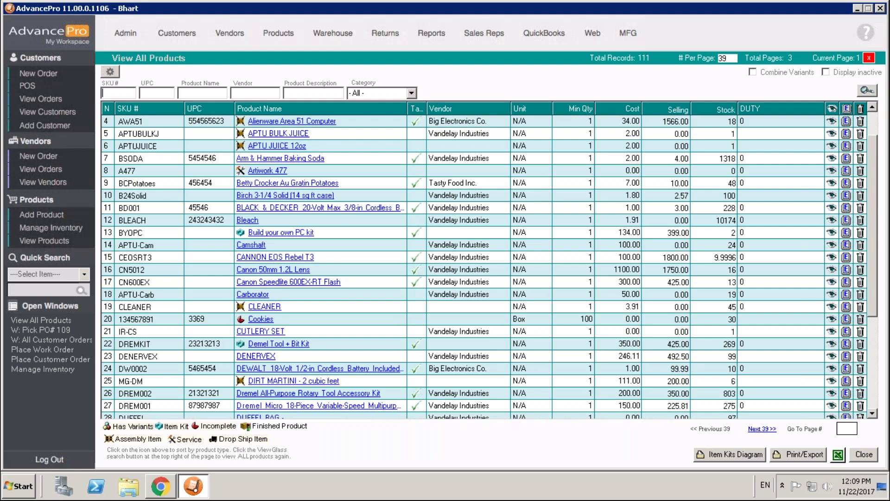
Reopen the product inventory overview to review the reserved and stock quantities
left_click(41, 232)
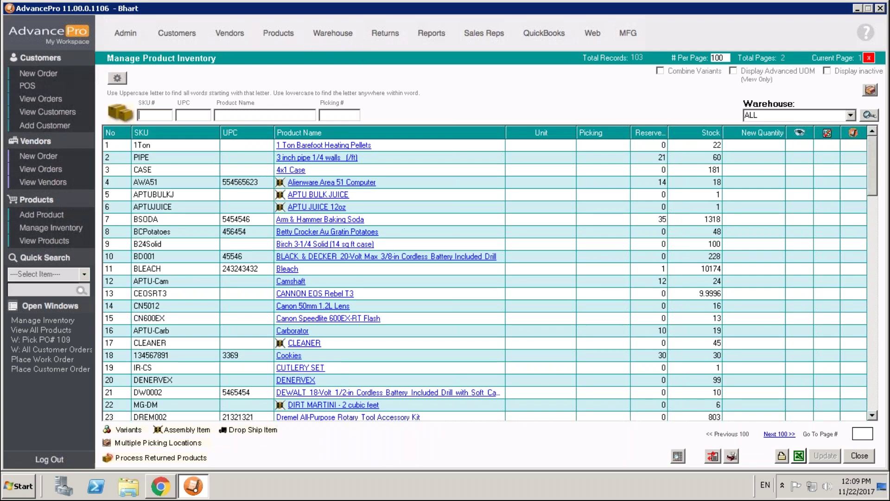
List the open customer orders and review the site-wide settings for the option to recalculate all reserves, closing the site settings without changes
left_click(56, 100)
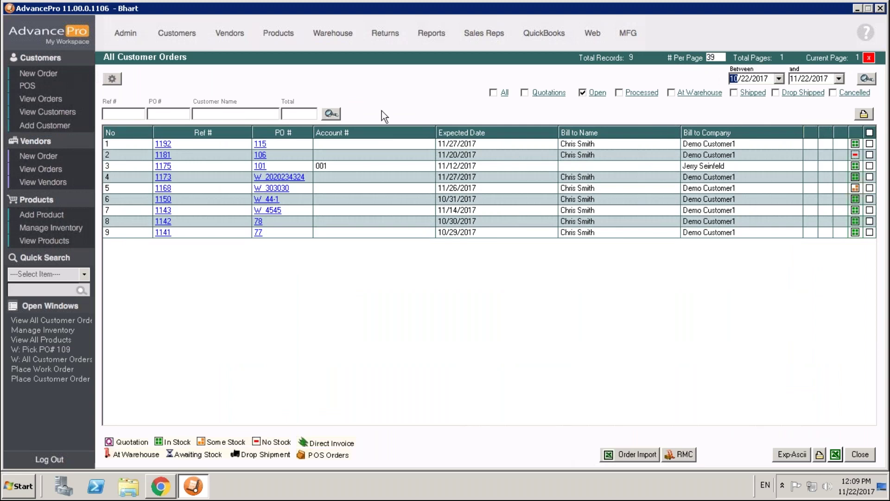
left_click(123, 37)
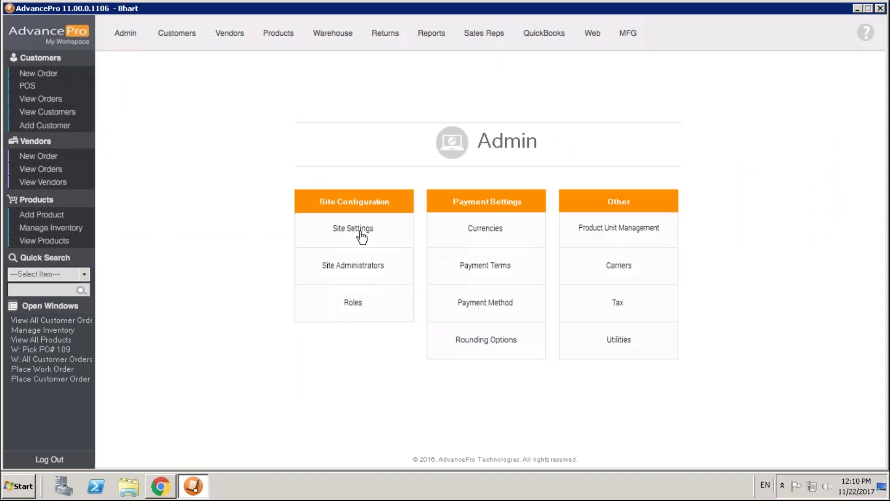
left_click(361, 237)
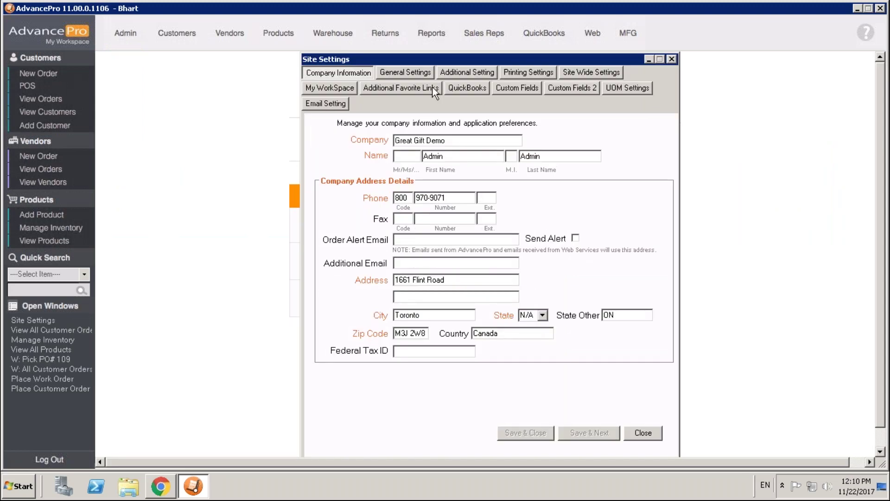
left_click(578, 73)
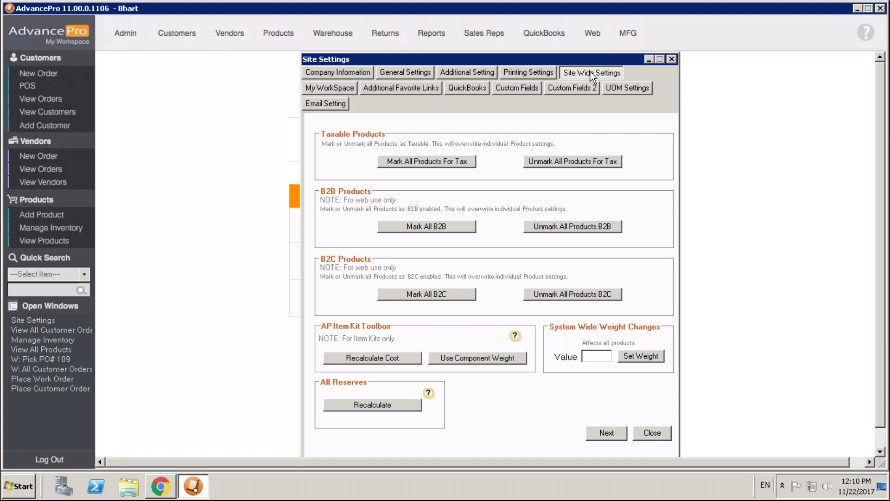
left_click(672, 59)
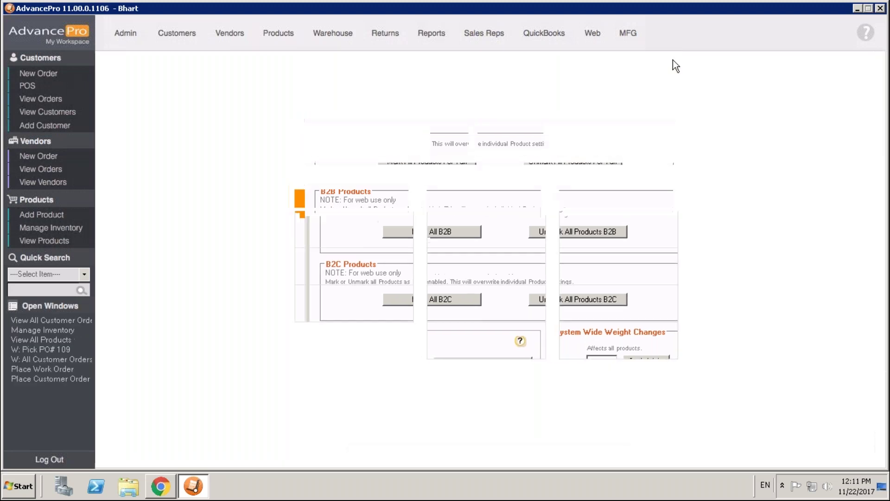
Open the product record of Birch 3-1/4 Solid (14 sq ft case) and view its additional info for the option to clear all reserved quantities
left_click(70, 245)
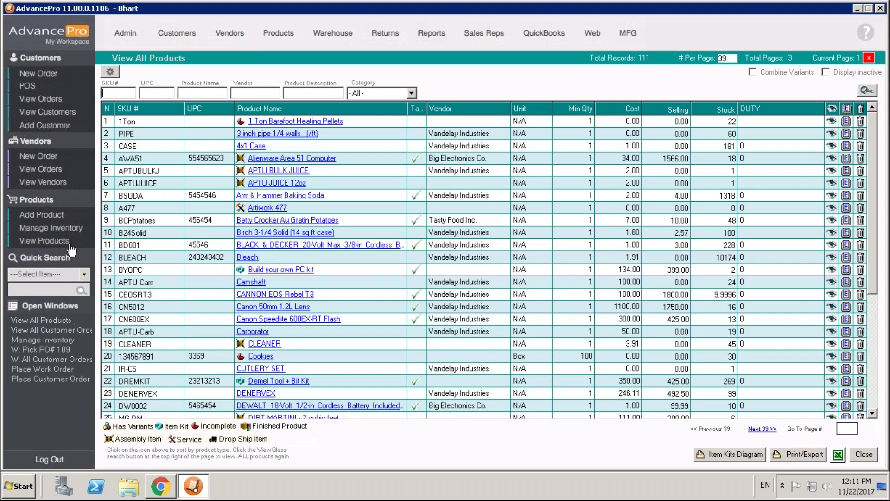
left_click(847, 233)
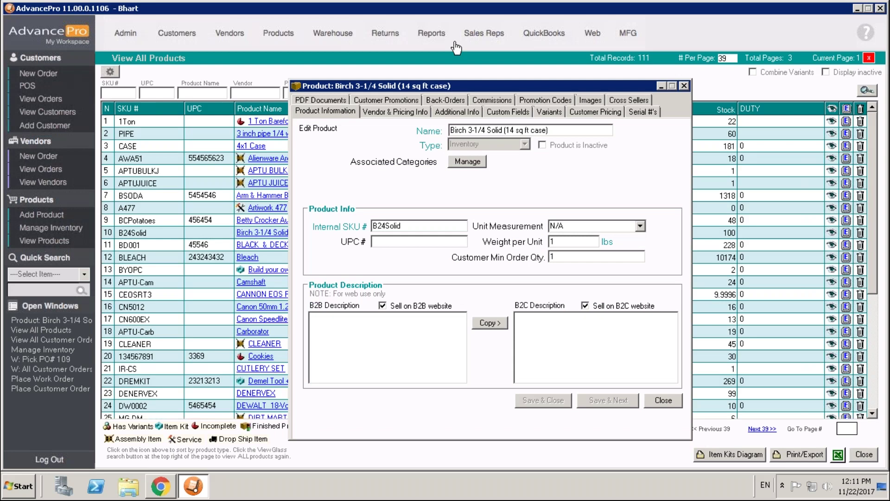
left_click(444, 113)
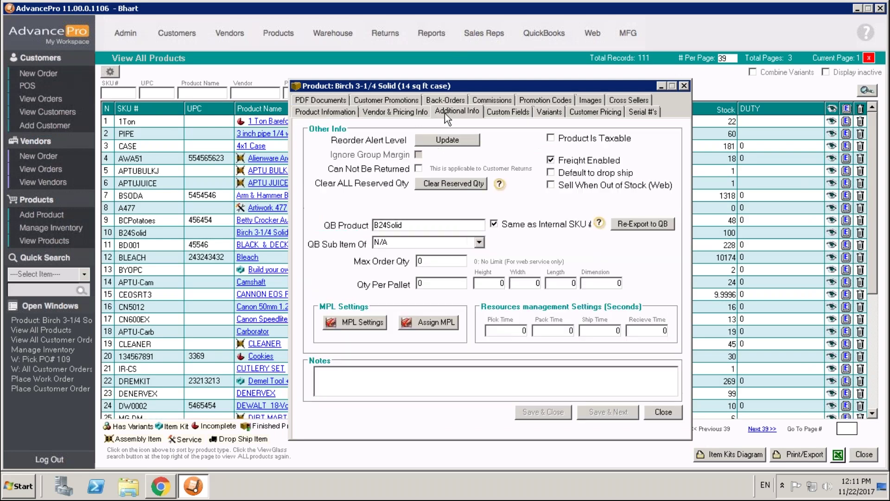